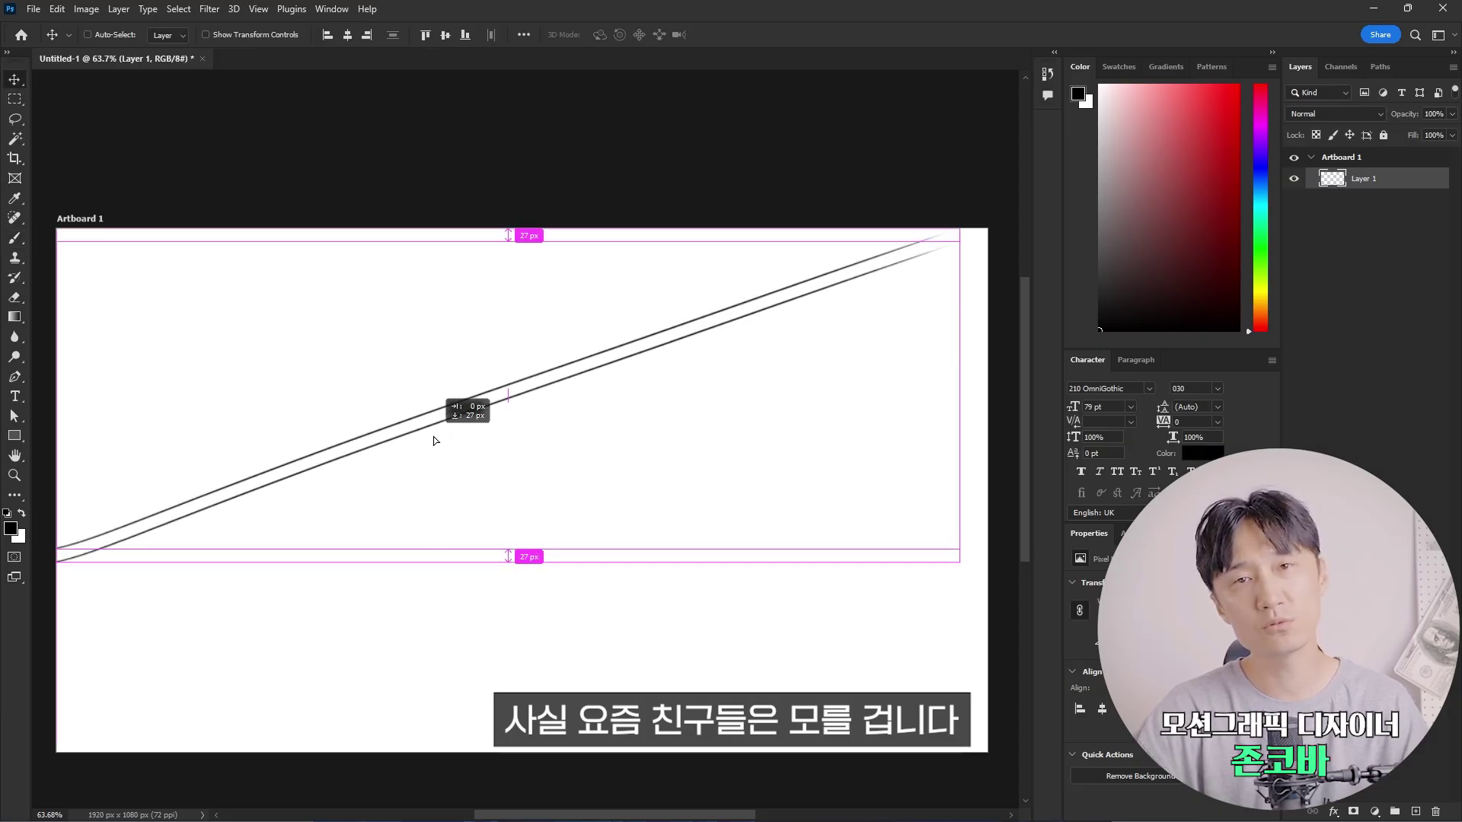
# Double the sketched wire line with a slightly offset copy
pyautogui.moveTo(432, 436); pyautogui.dragTo(434, 425)
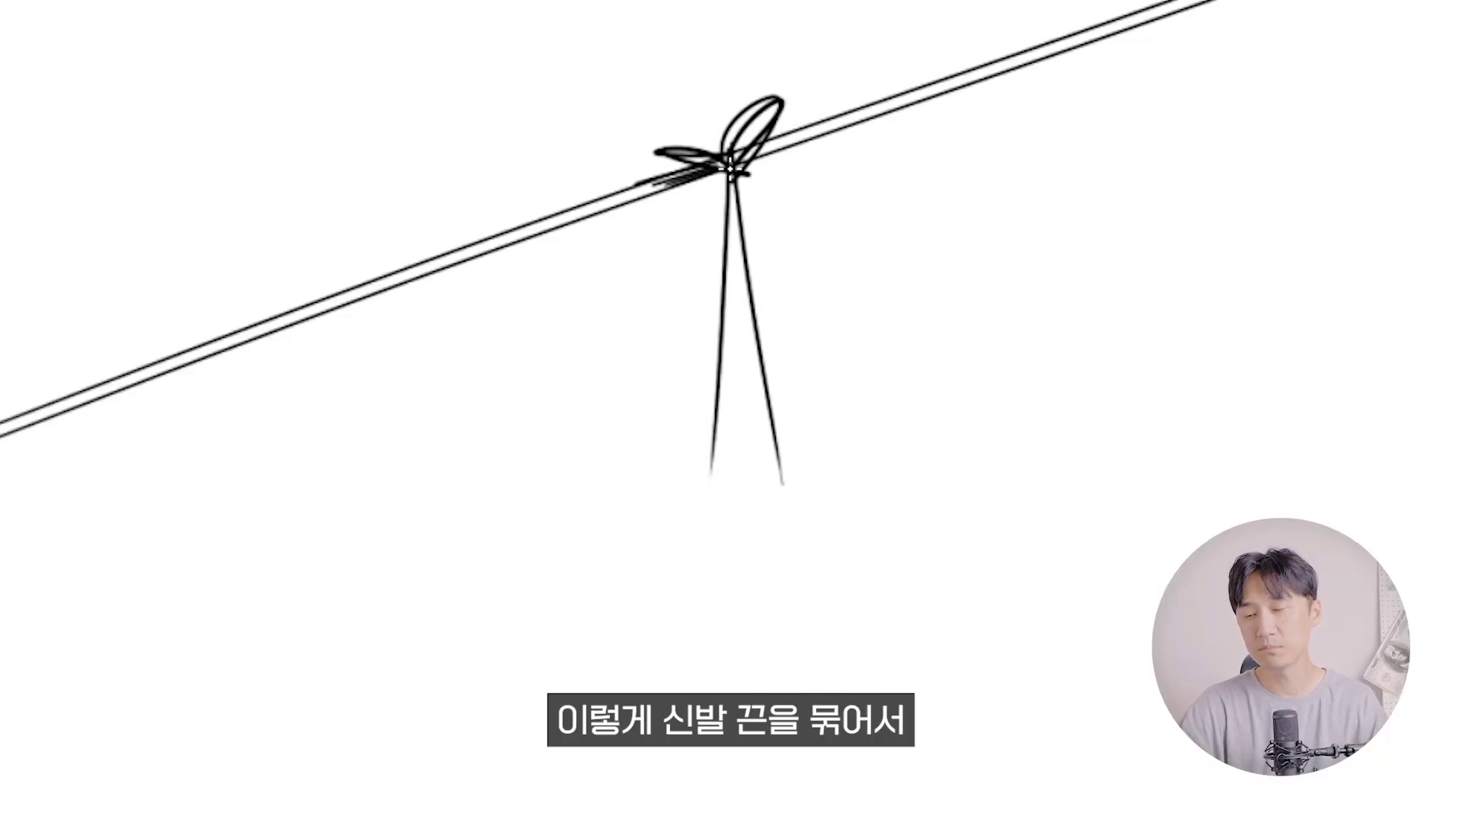
# Draw the string hanging down from the knot on the wire
pyautogui.moveTo(710, 421); pyautogui.dragTo(699, 467)
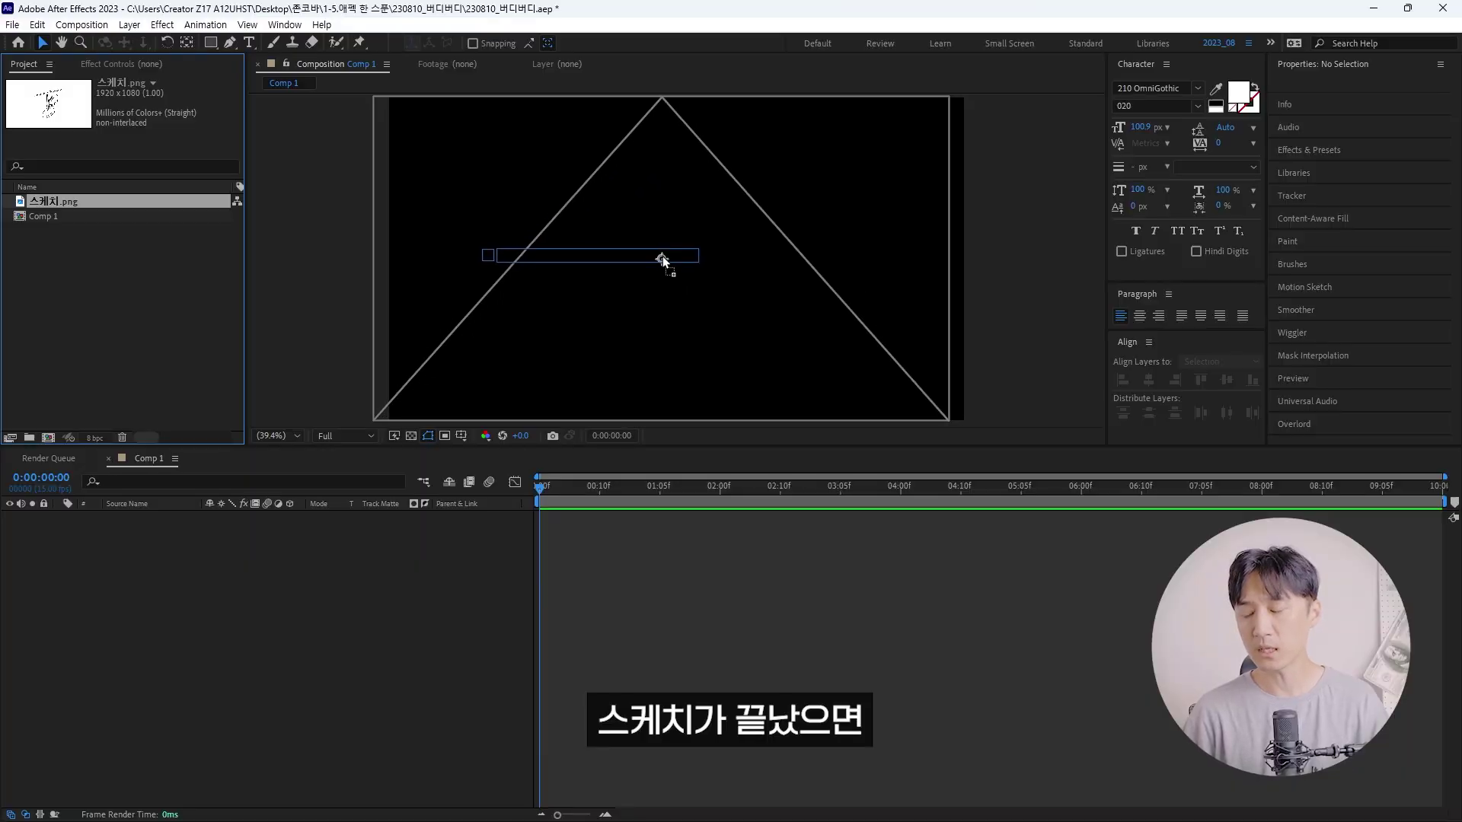
# Centre the sketch image in the composition and deselect the shoe shape
pyautogui.hotkey('ctrl', 'z')
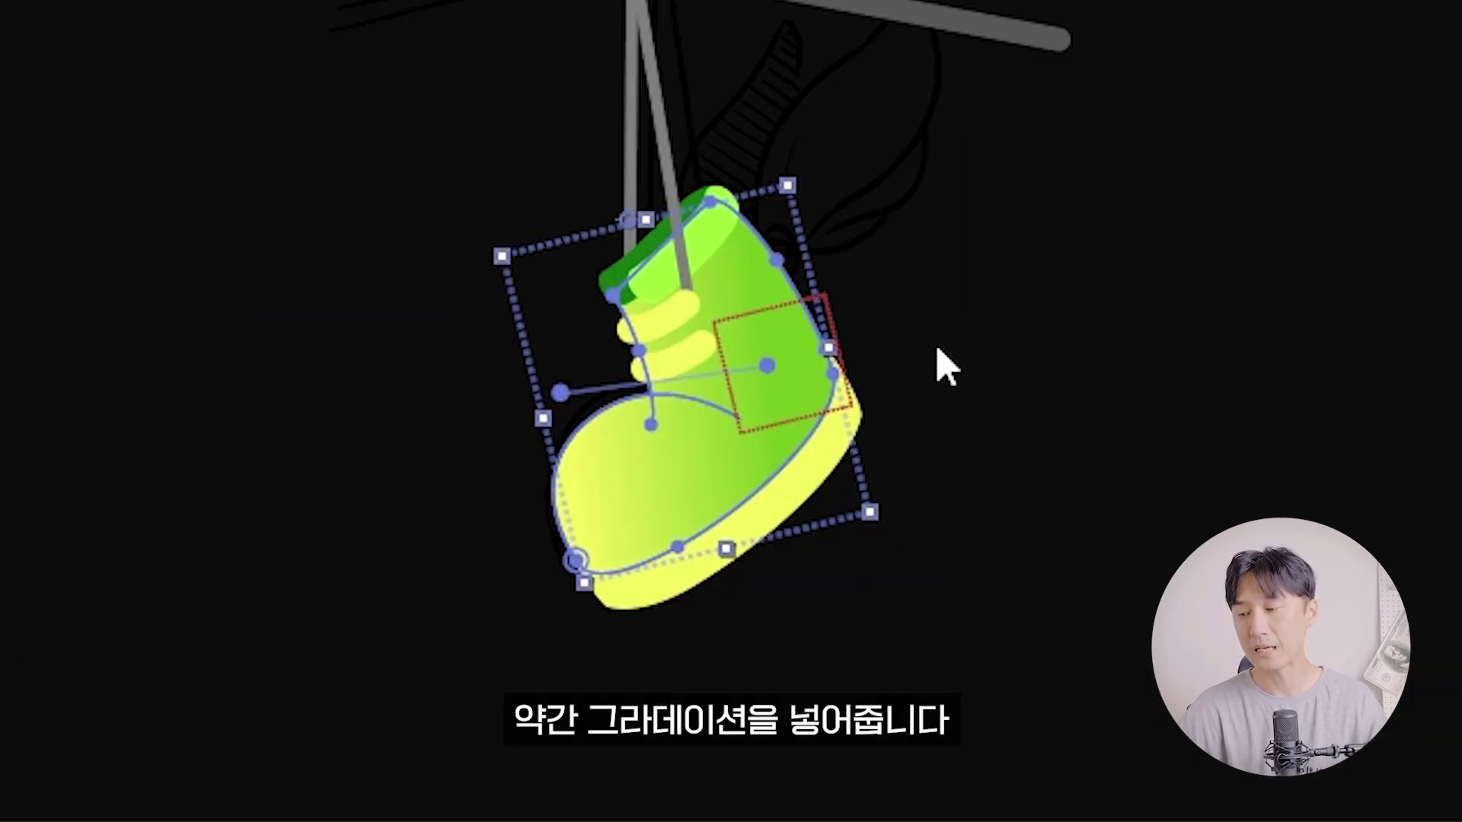
pyautogui.click(1007, 318)
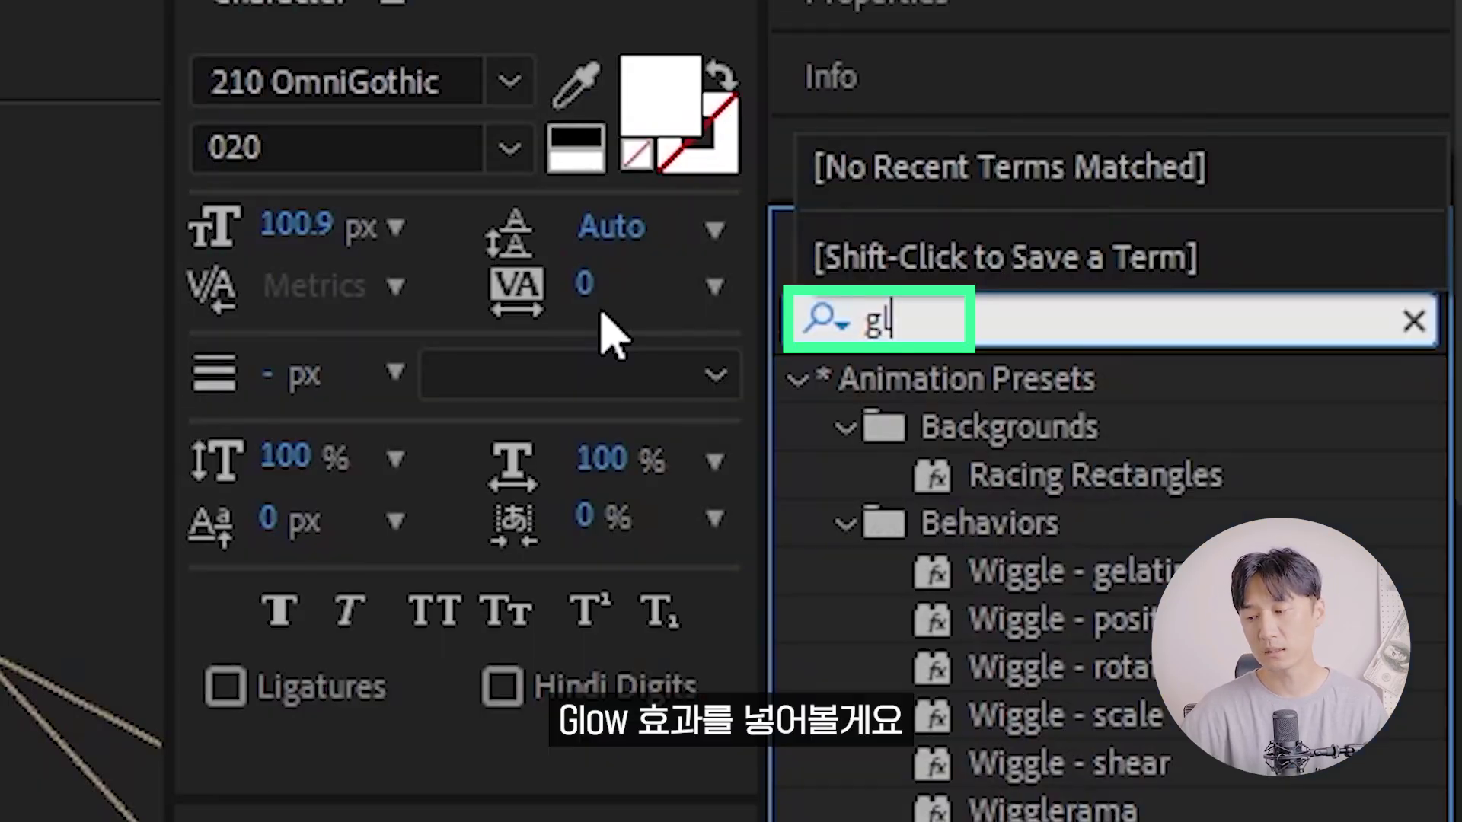
# Search Effects & Presets for Glow, then rotate and skew a star flare
pyautogui.write('ow')
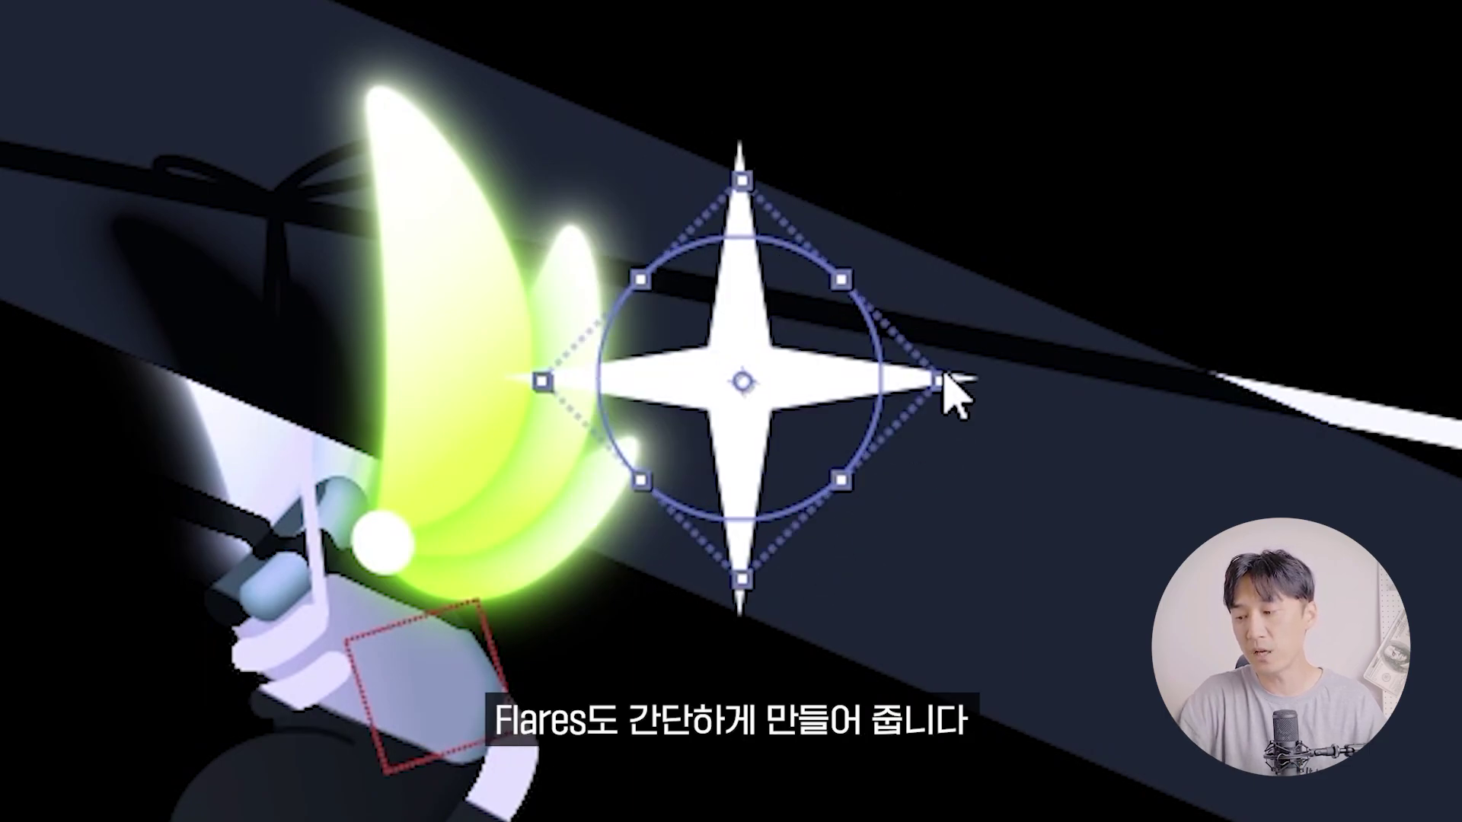
pyautogui.moveTo(945, 381); pyautogui.dragTo(969, 308)
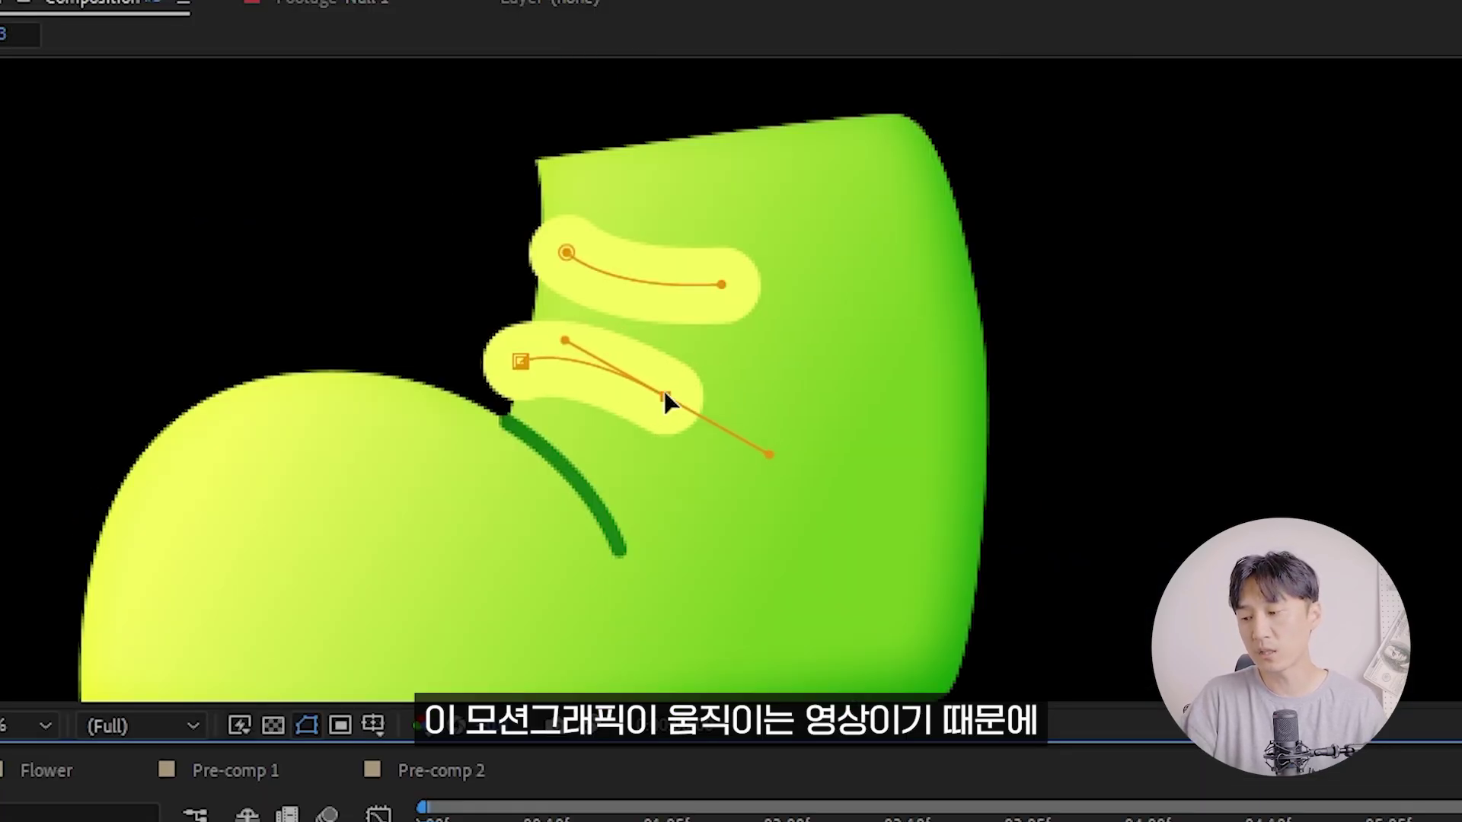
# Reshape the second lace and shoe collar curves, then apply the lighter sky-blue shading
pyautogui.moveTo(664, 391); pyautogui.dragTo(655, 387)
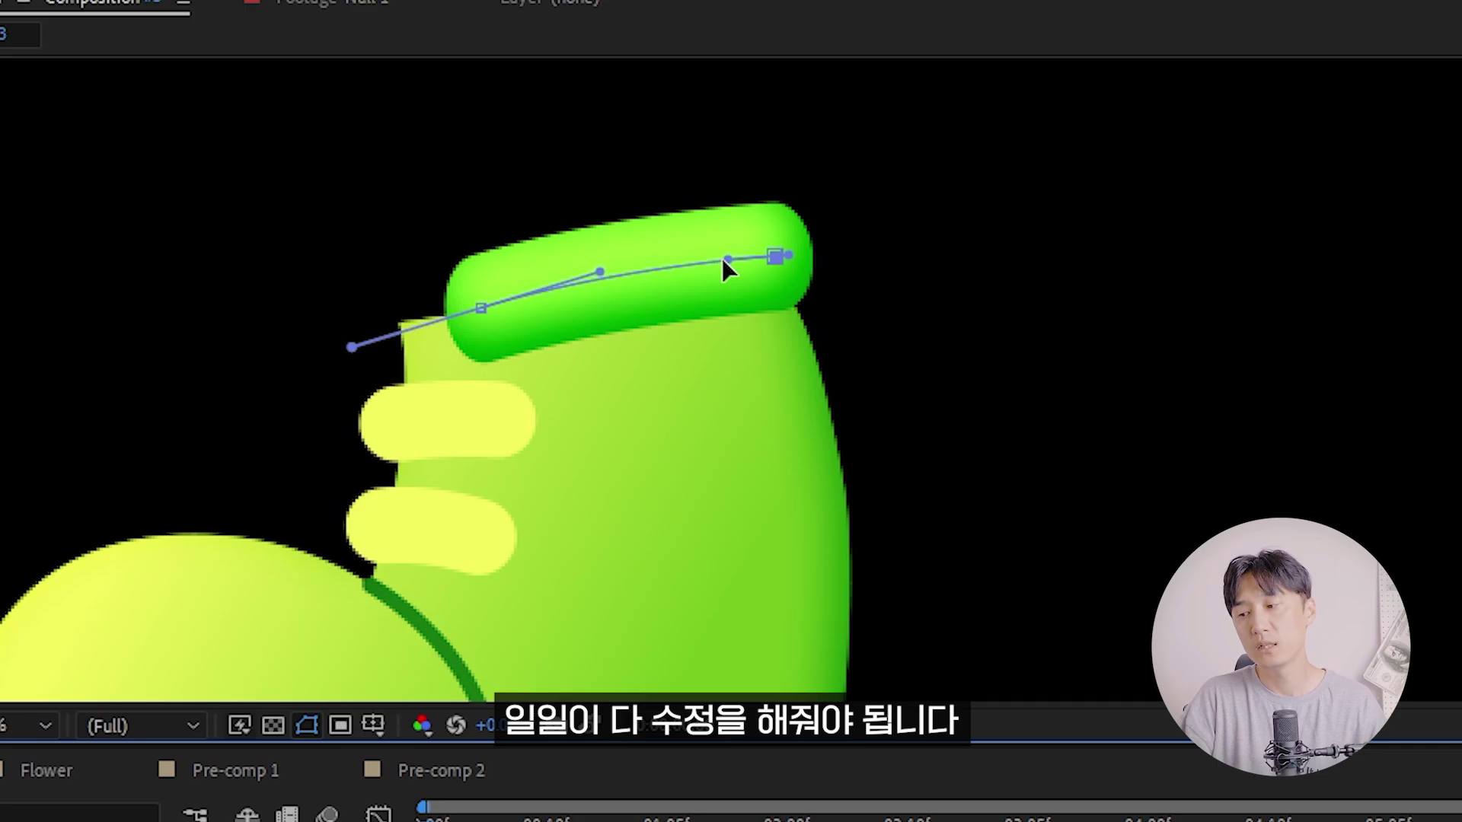
pyautogui.moveTo(775, 256); pyautogui.dragTo(822, 291)
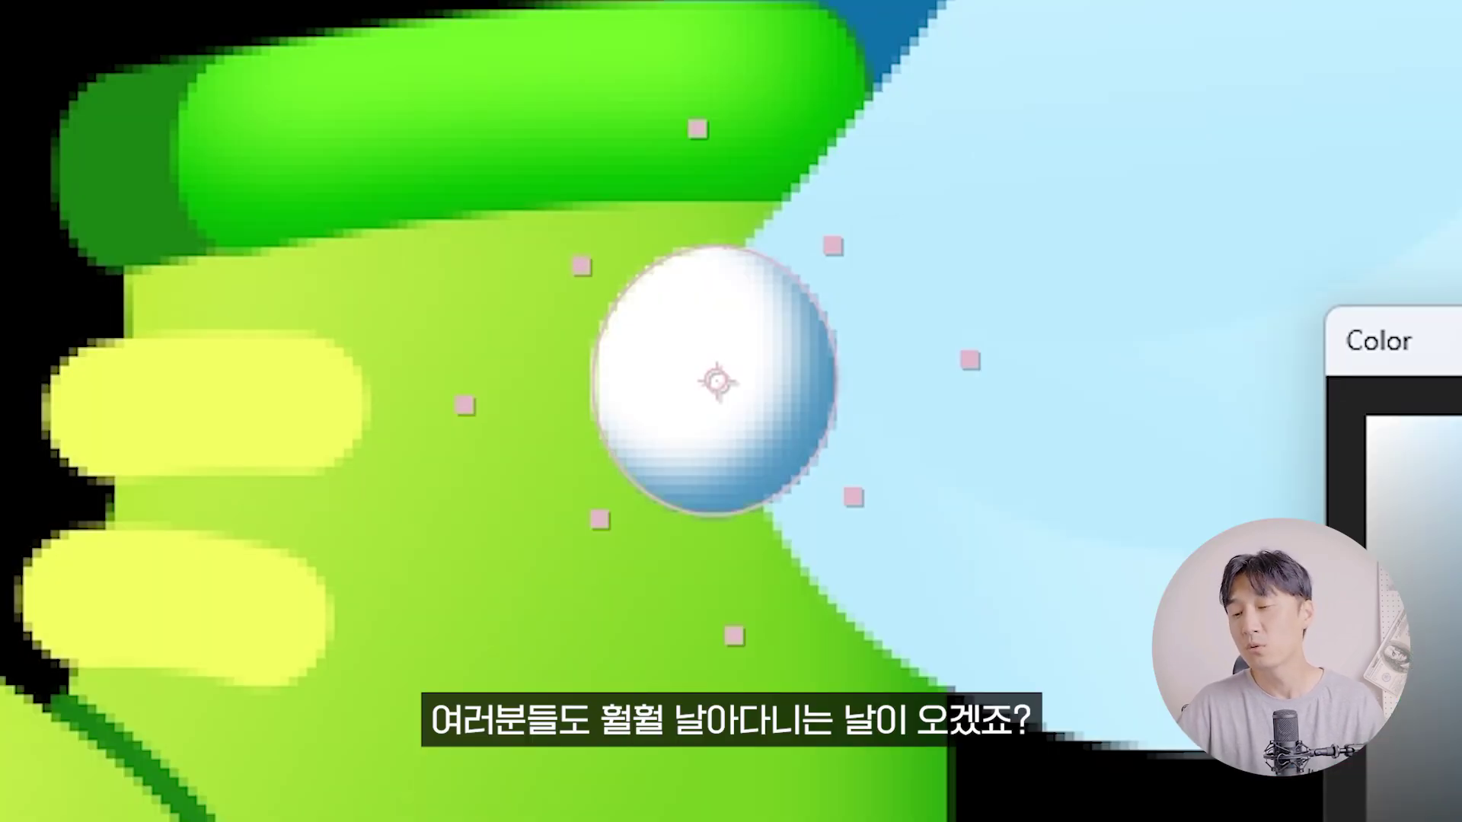
pyautogui.press('Return')
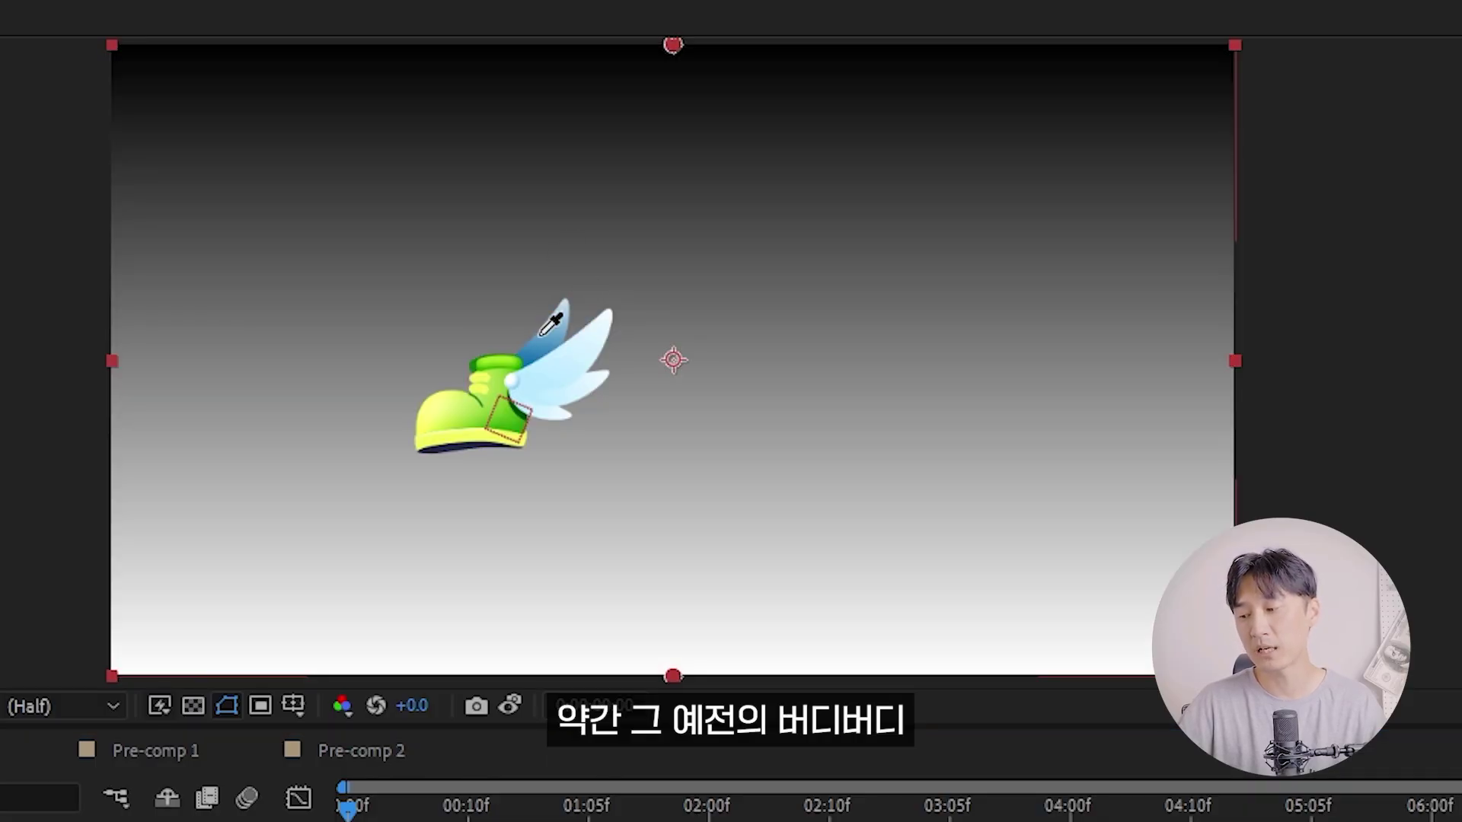
# Start the background gradient with a deeper blue from the wing colour and add 'Ver.2023.' below the logo
pyautogui.click(542, 332)
pyautogui.click(1374, 392)
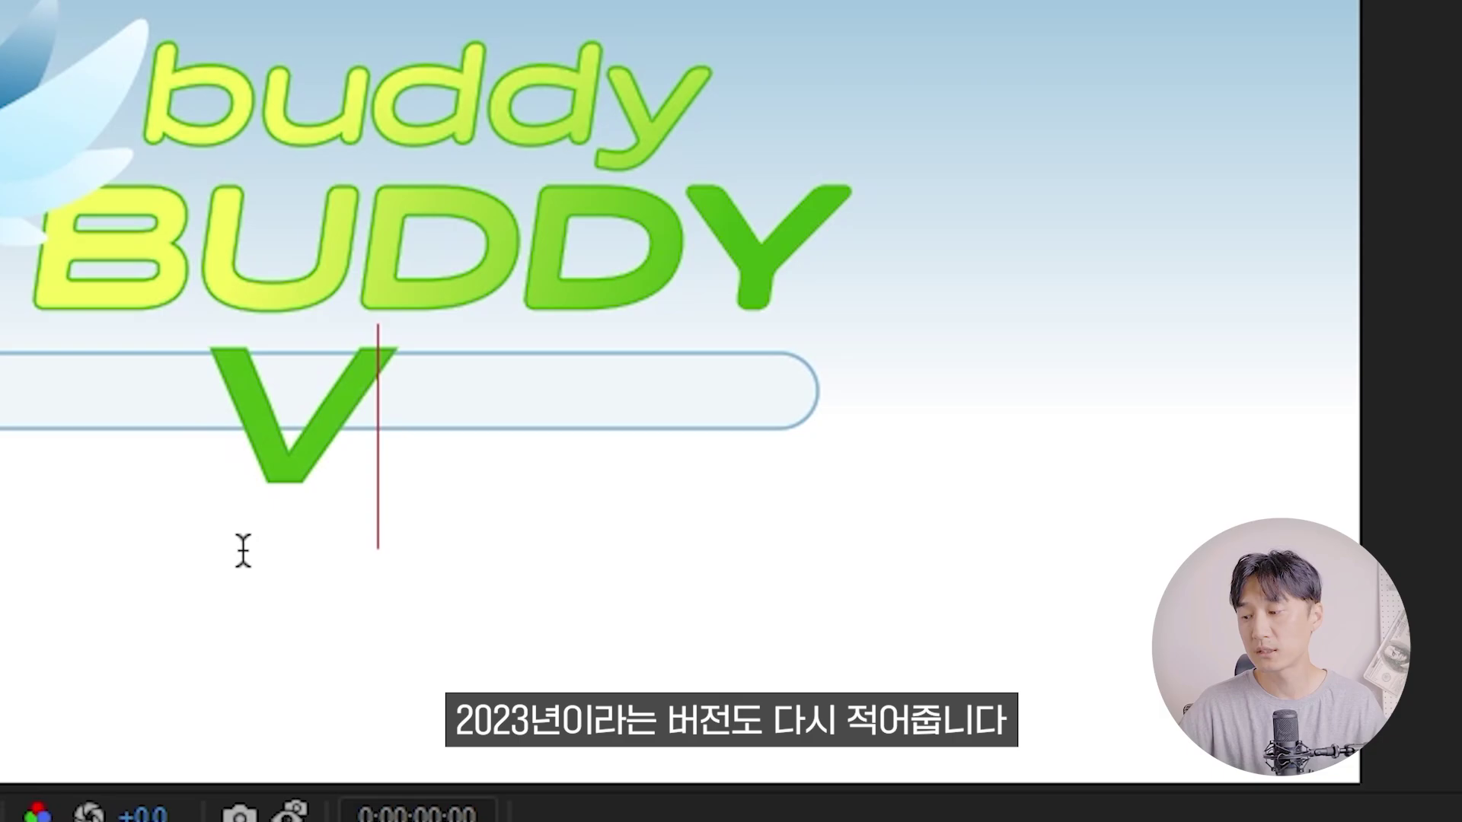
pyautogui.write('er.')
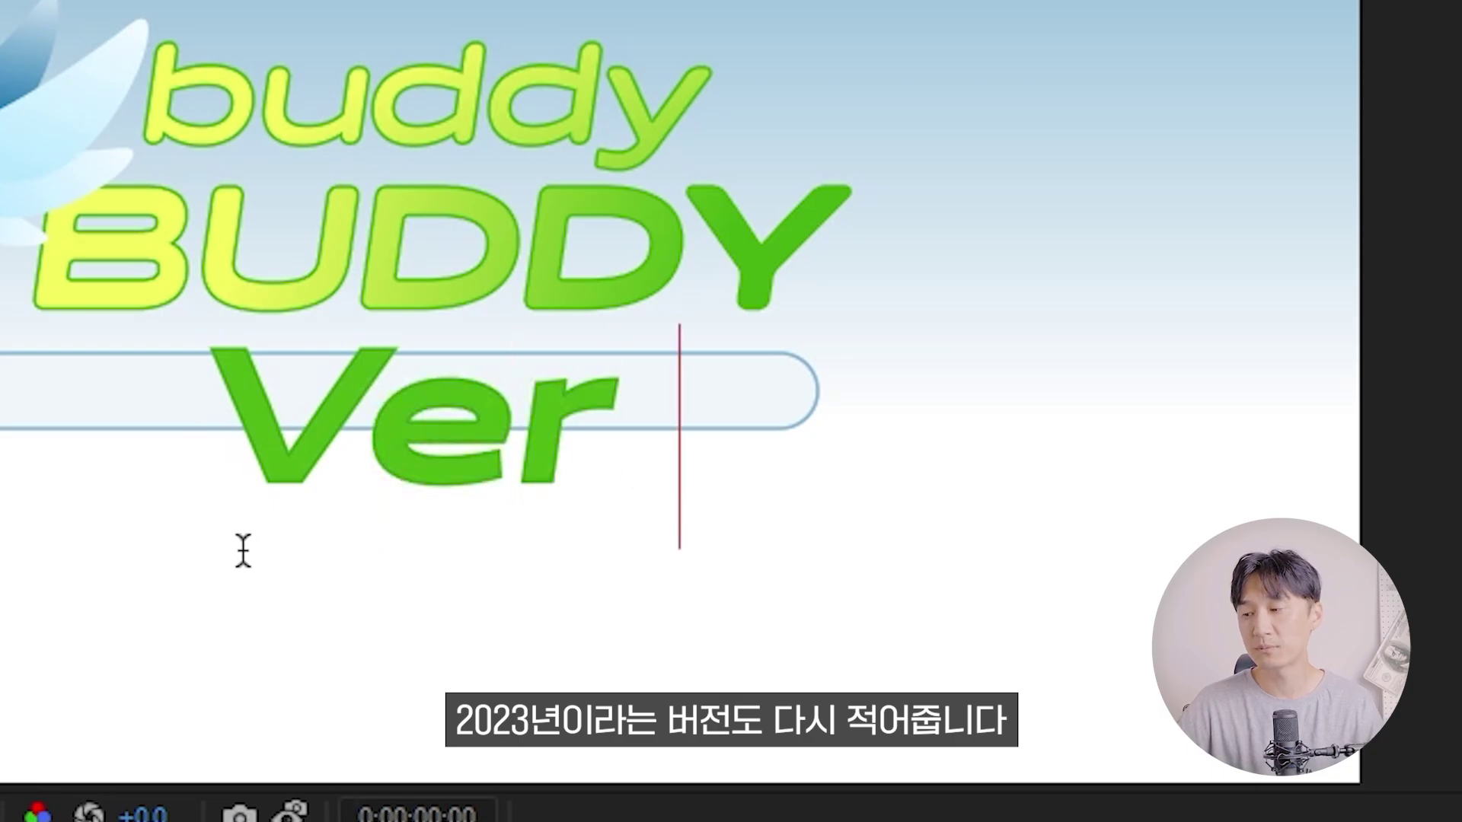
pyautogui.write('2023.')
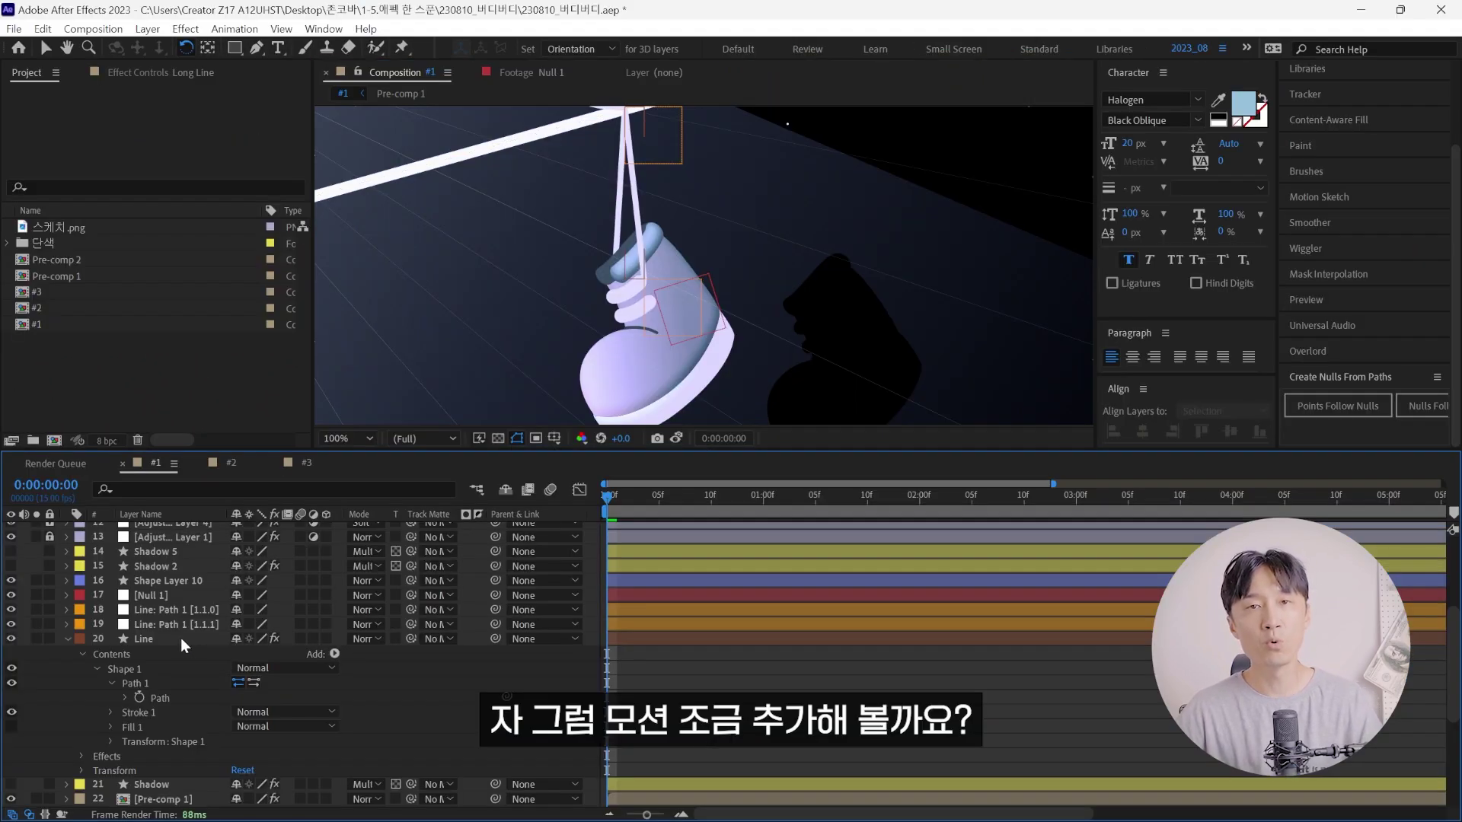
# Tilt the shoe on its string and lower the middle keyframe to soften the swing
pyautogui.click(190, 625)
pyautogui.keyDown('shift'); pyautogui.click(190, 610); pyautogui.keyUp('shift')
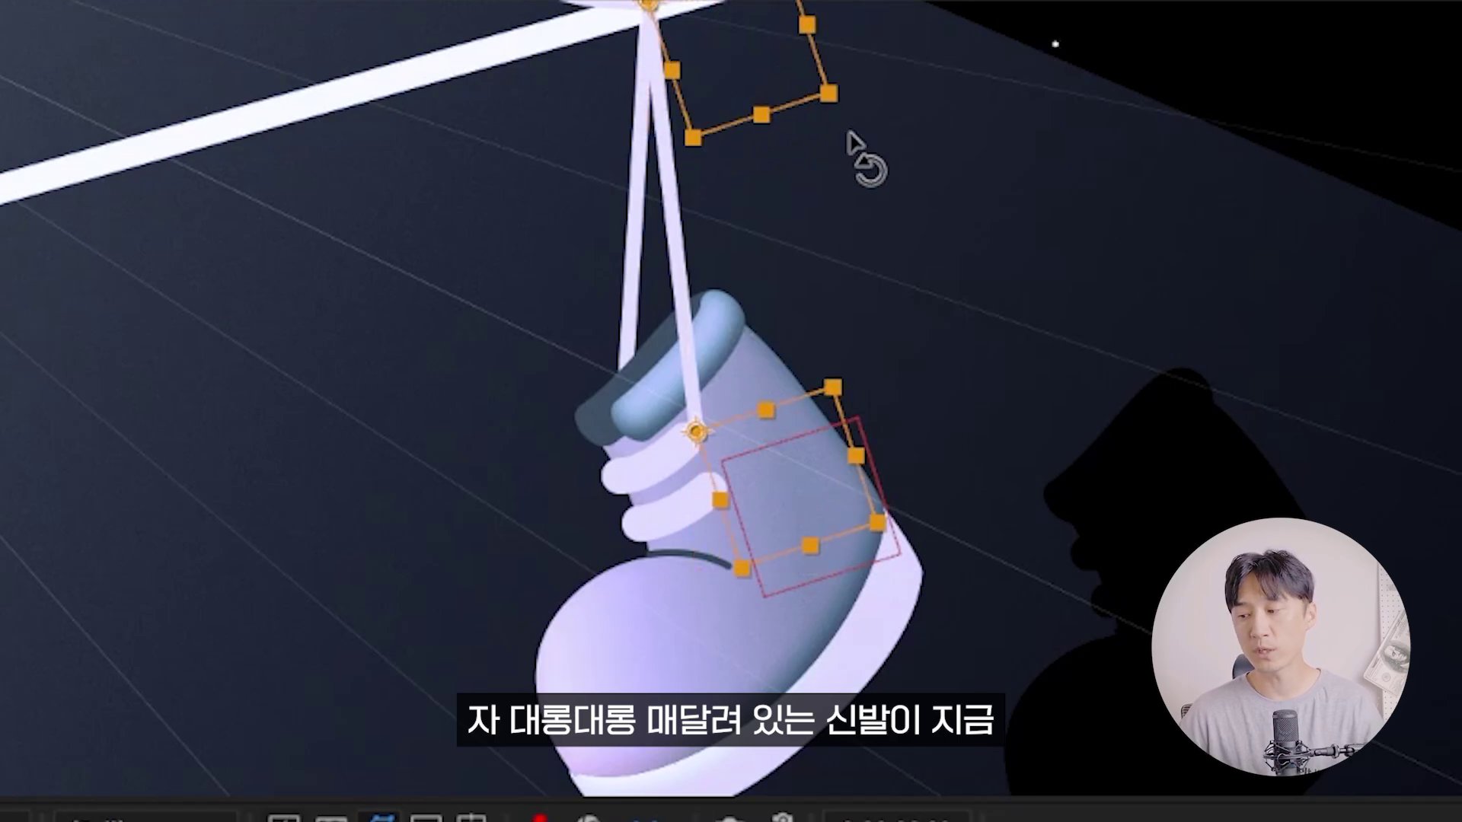
pyautogui.moveTo(875, 522)
pyautogui.mouseDown()
pyautogui.moveTo(787, 548)
pyautogui.moveTo(763, 571)
pyautogui.mouseUp()
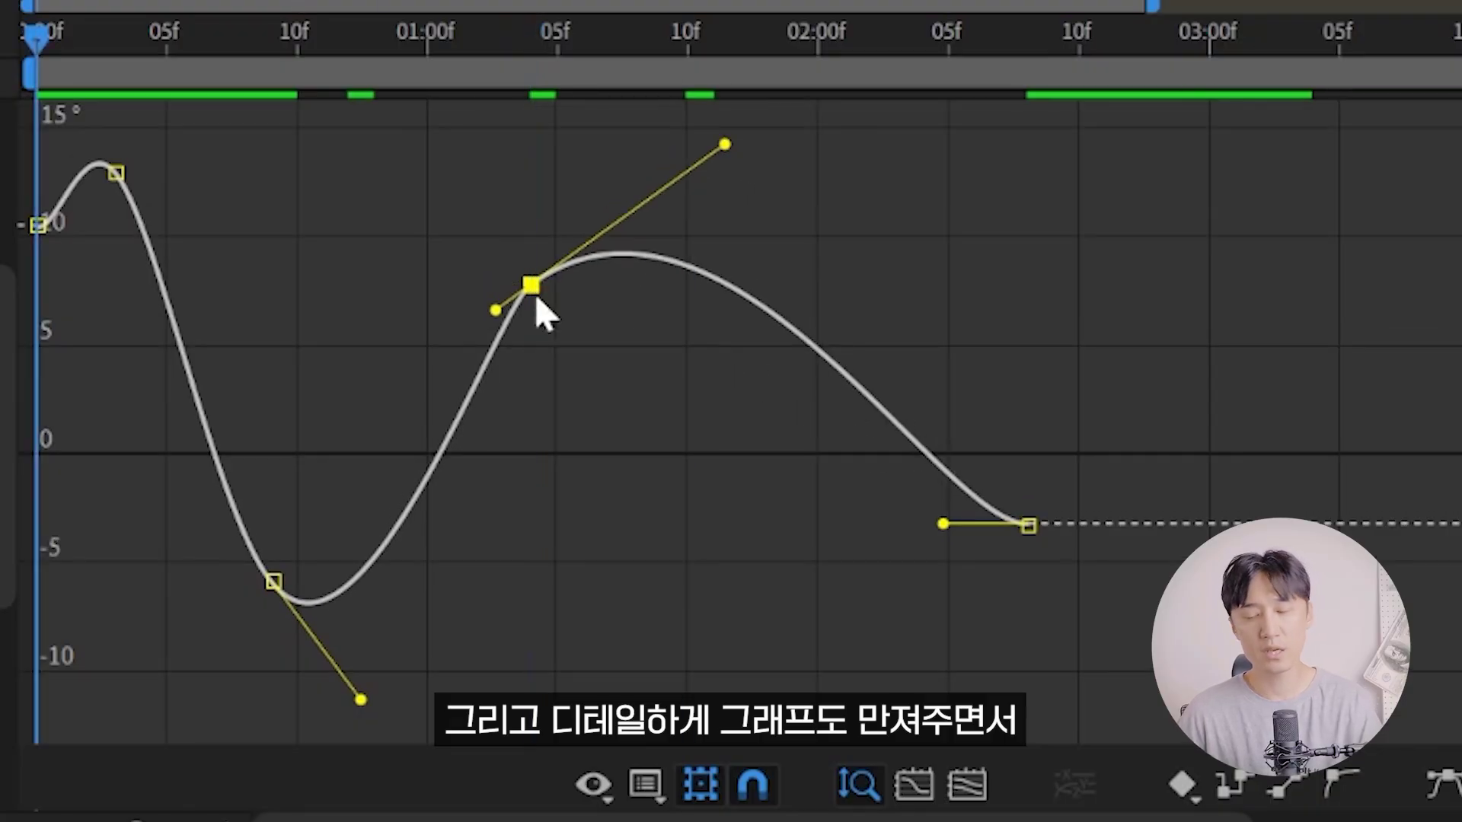
pyautogui.moveTo(532, 274); pyautogui.dragTo(531, 402)
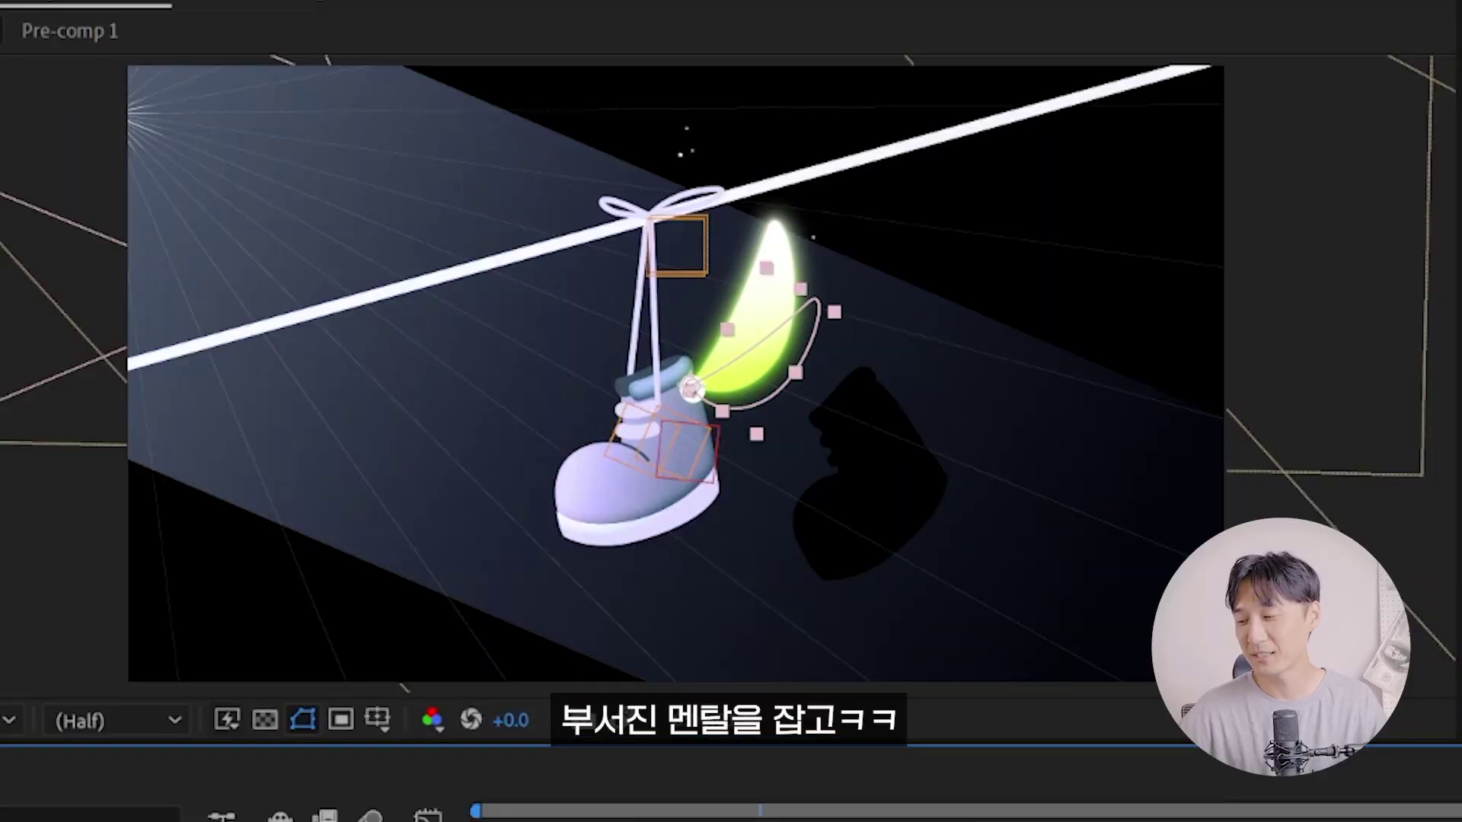
pyautogui.scroll(5, 689, 384)
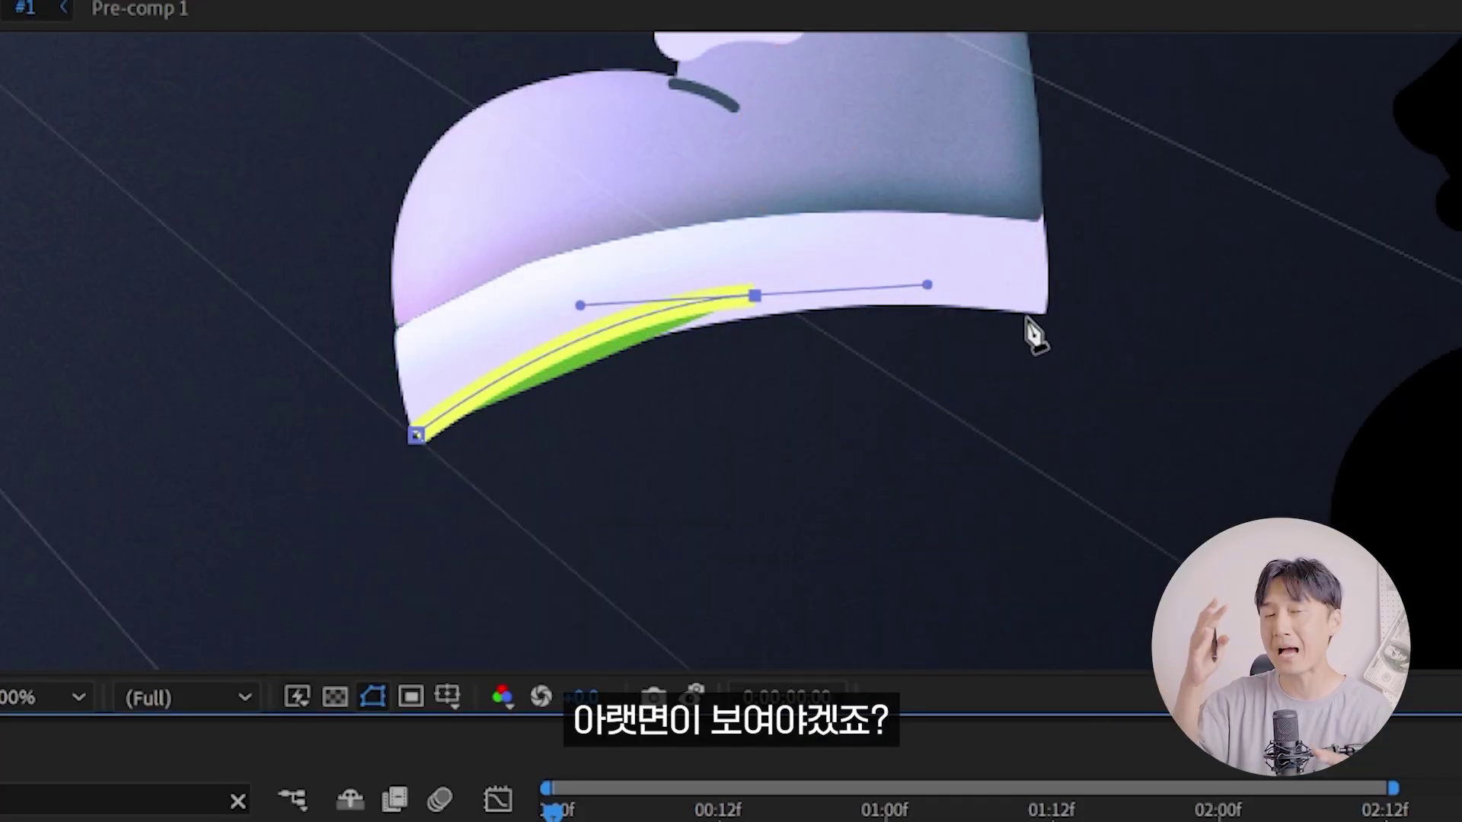
# Curve the sole opening shape, fill it with a dark gradient, and add a curved point on the blue band
pyautogui.moveTo(416, 435); pyautogui.dragTo(391, 417)
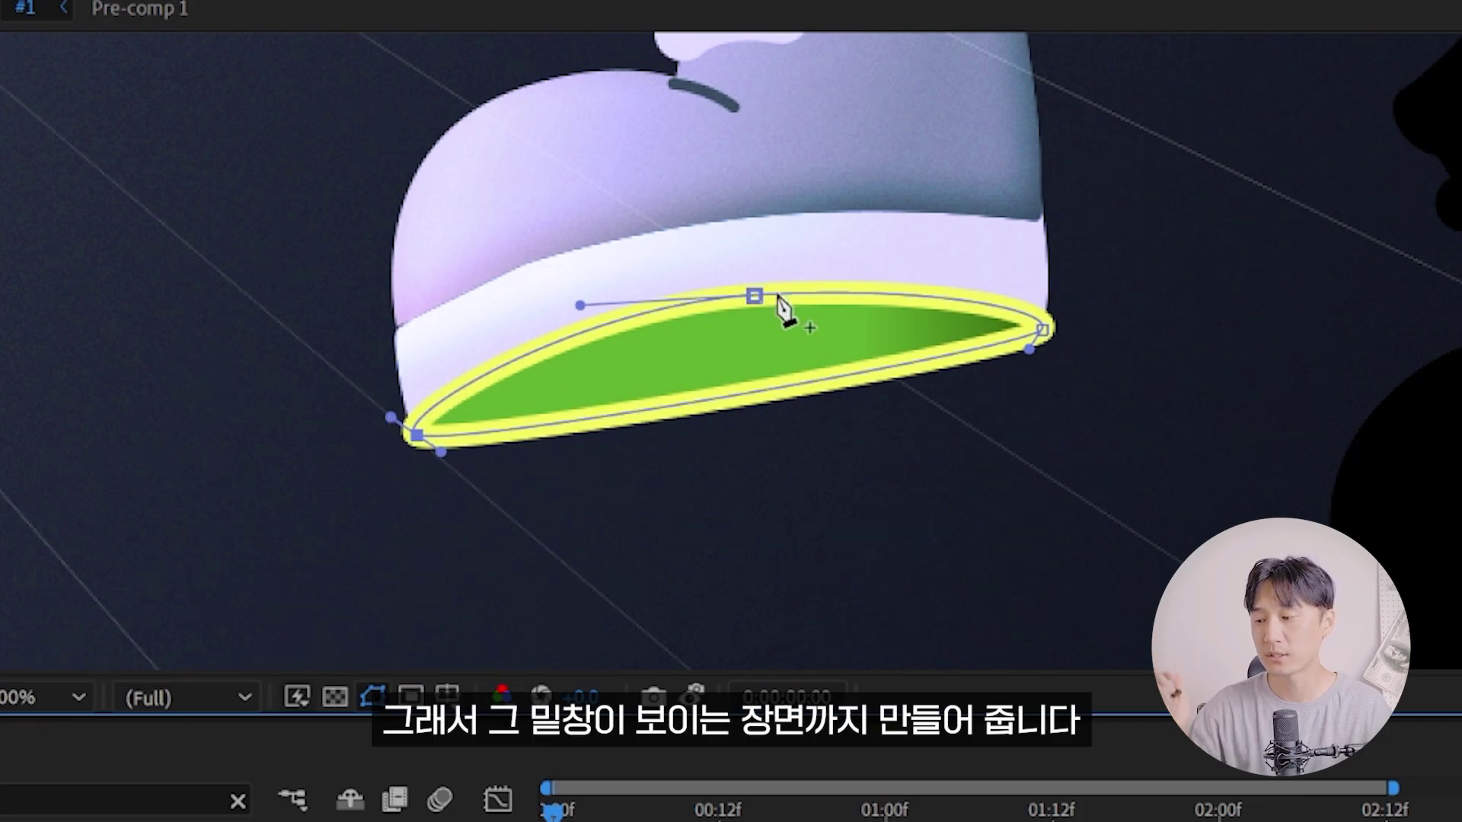
pyautogui.moveTo(754, 296); pyautogui.dragTo(731, 311)
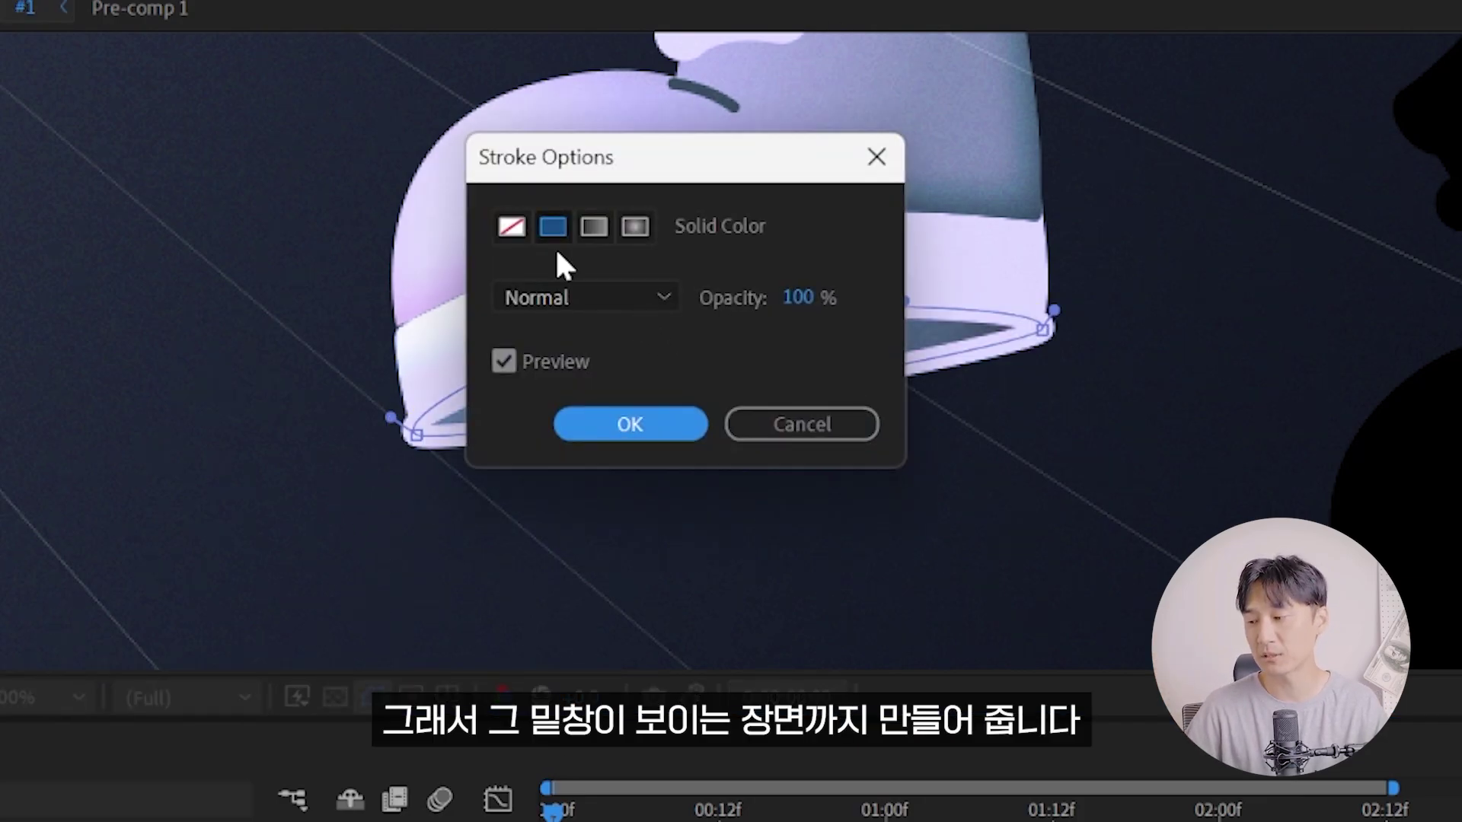
pyautogui.click(1362, 347)
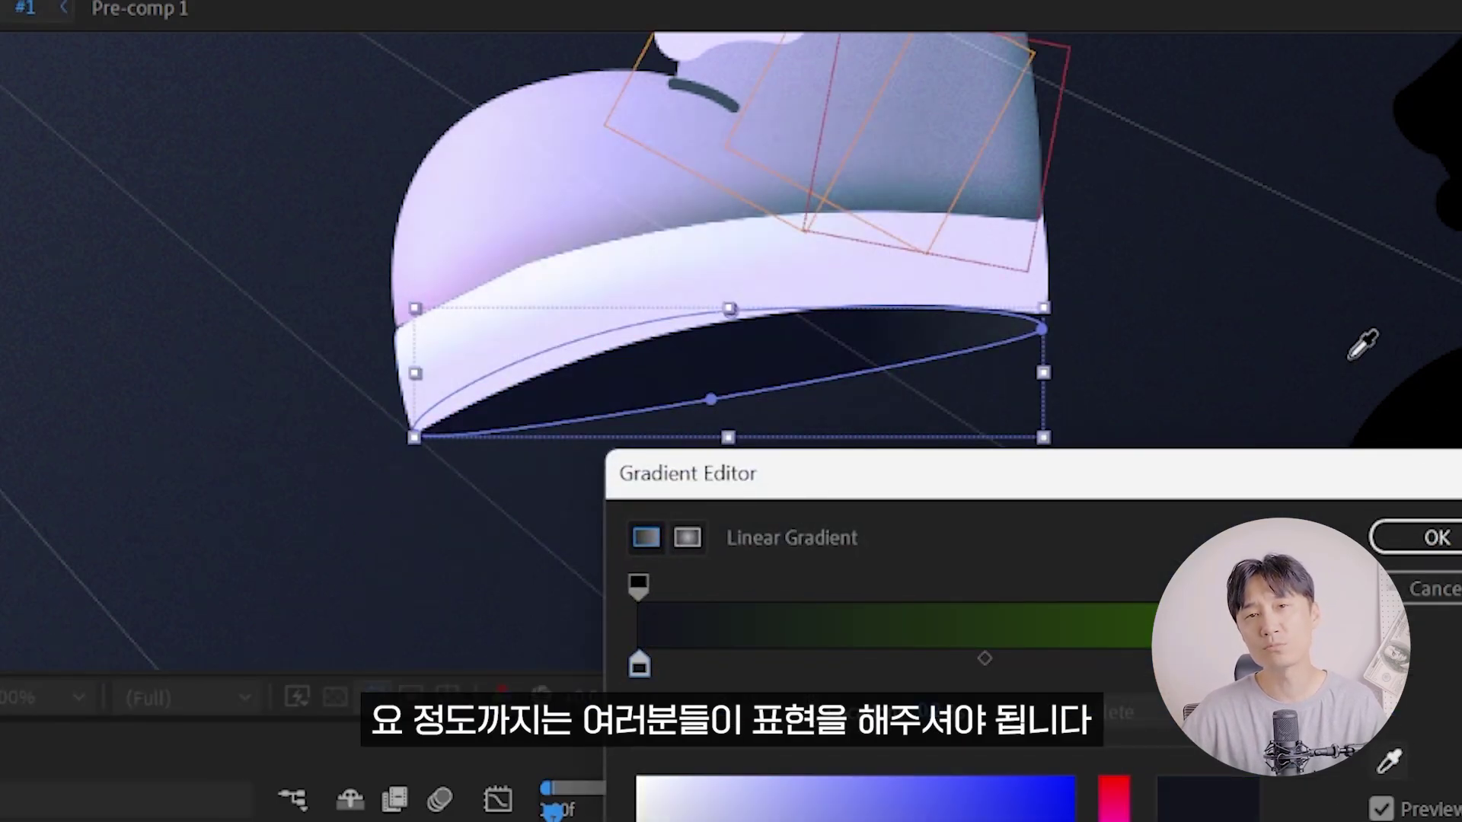
pyautogui.press('Return')
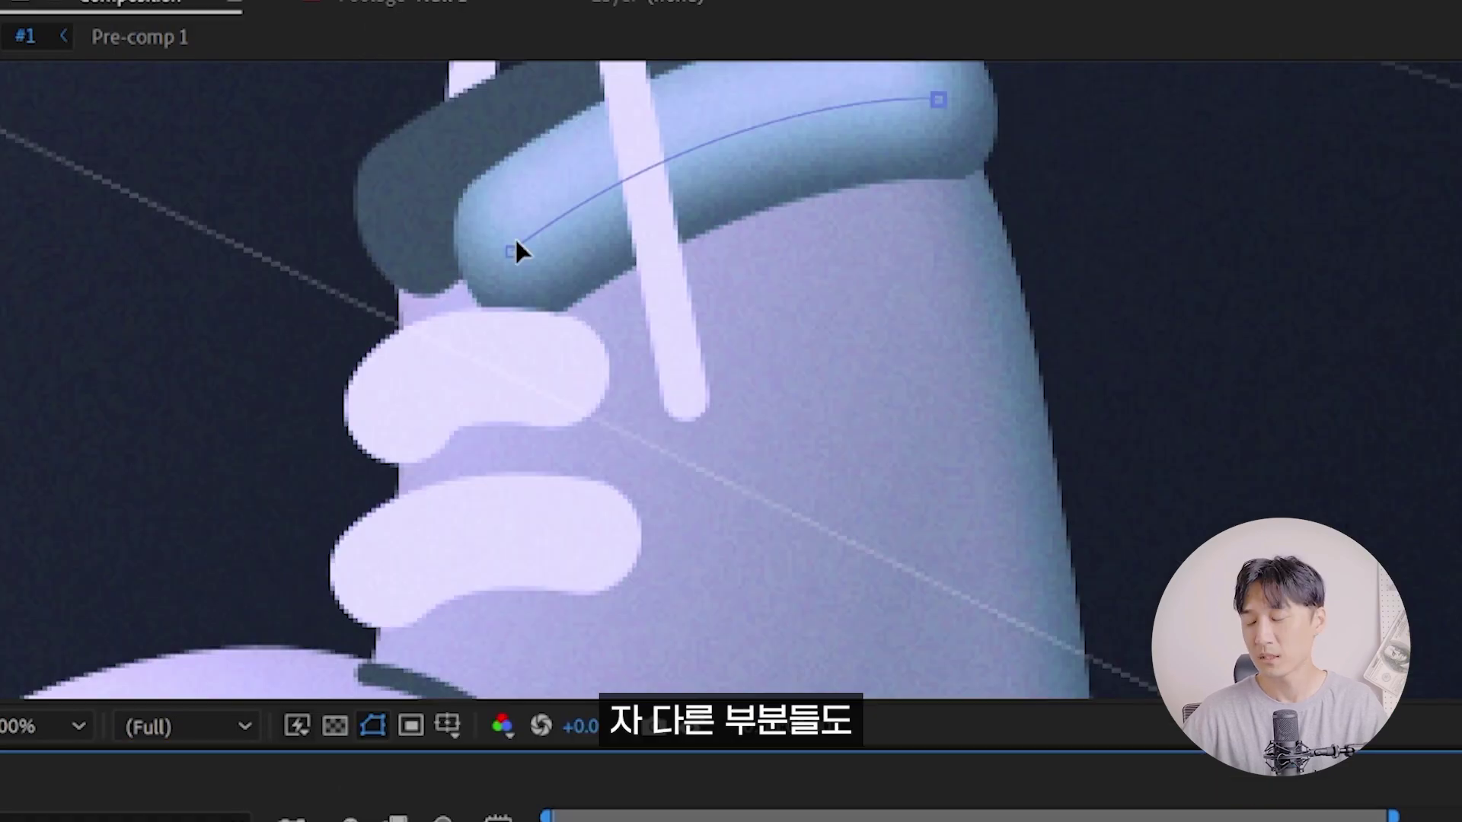
pyautogui.moveTo(516, 244); pyautogui.dragTo(342, 323)
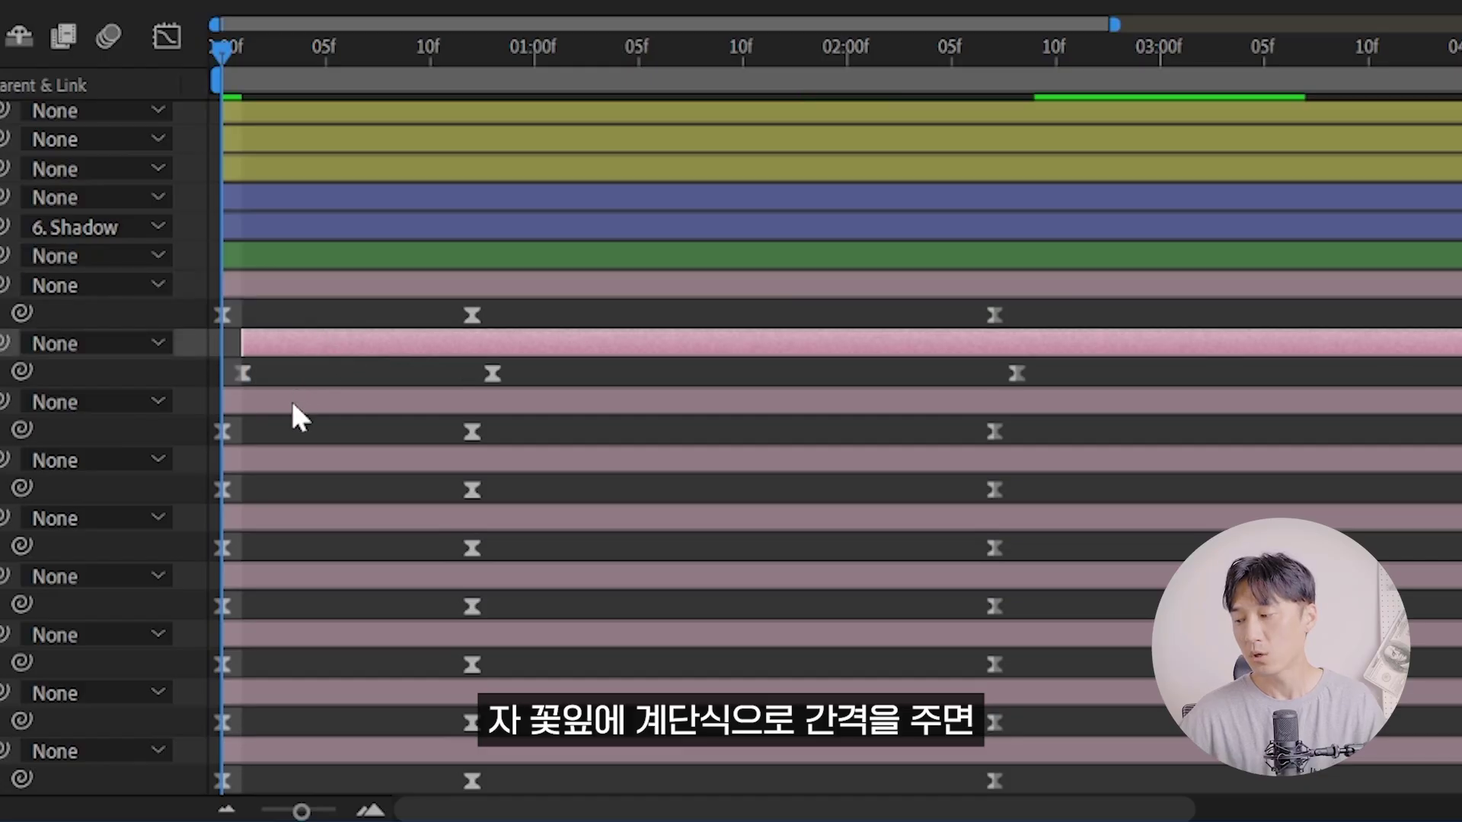
# Shift one petal layer's in-point later with Alt+Page Down
pyautogui.click(335, 461)
pyautogui.hotkey('alt', 'pagedown')
pyautogui.hotkey('alt', 'pagedown')
pyautogui.hotkey('alt', 'pagedown')
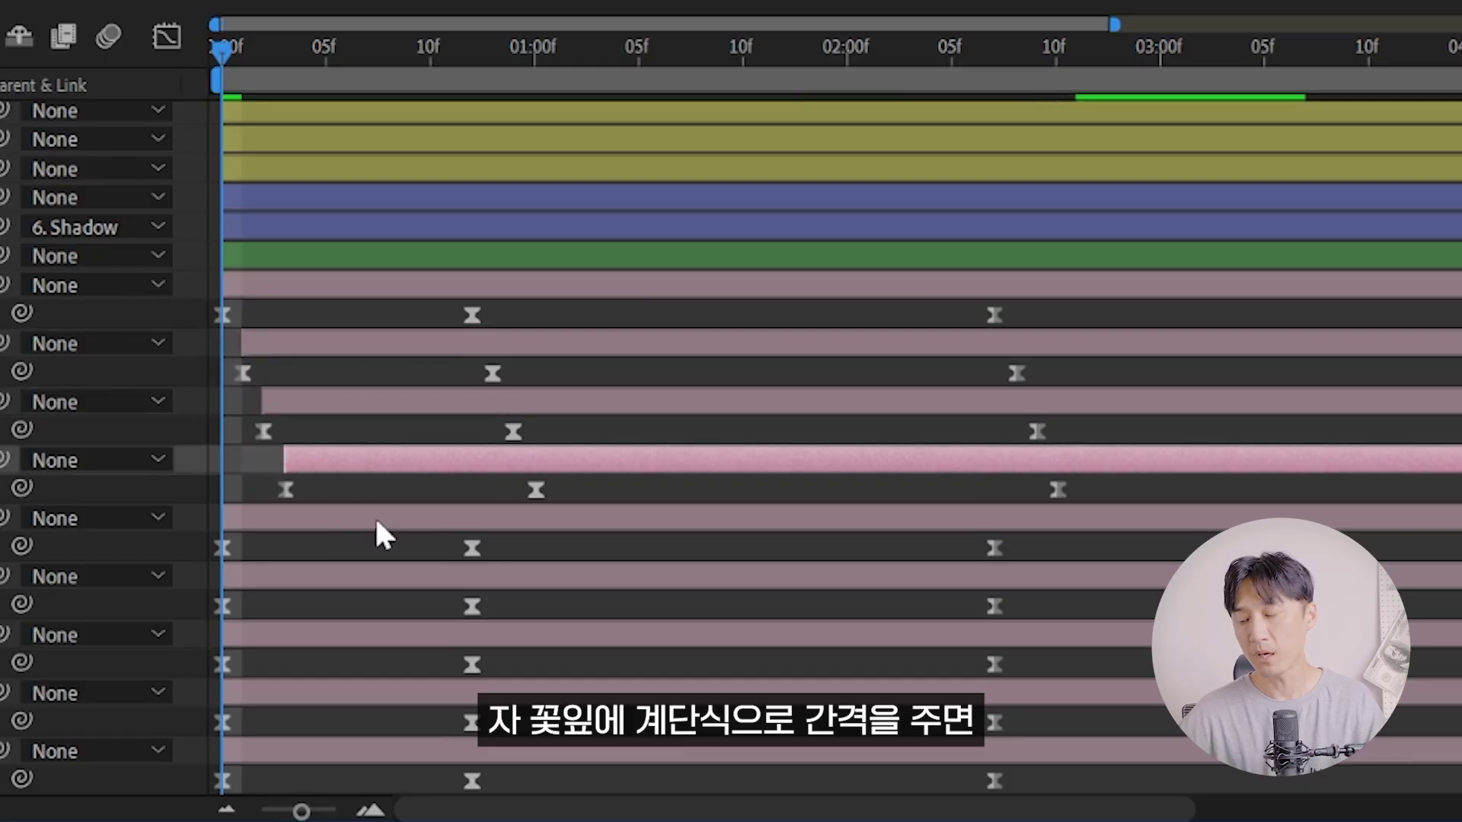